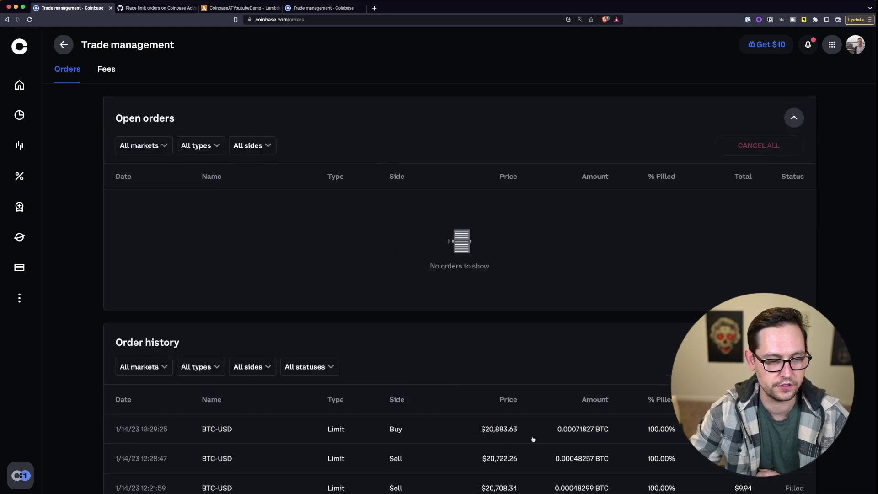
# Step: Open the latest BTC buy order and check its $0.06 fee and $15.06 total
pyautogui.click(604, 428)
pyautogui.moveTo(521, 264); pyautogui.dragTo(545, 266)
pyautogui.click(539, 280)
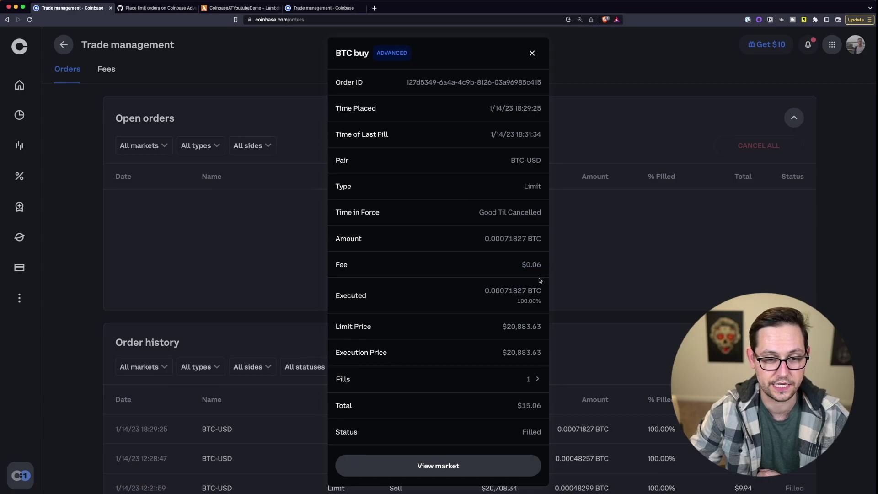
pyautogui.moveTo(517, 407); pyautogui.dragTo(532, 396)
pyautogui.click(545, 408)
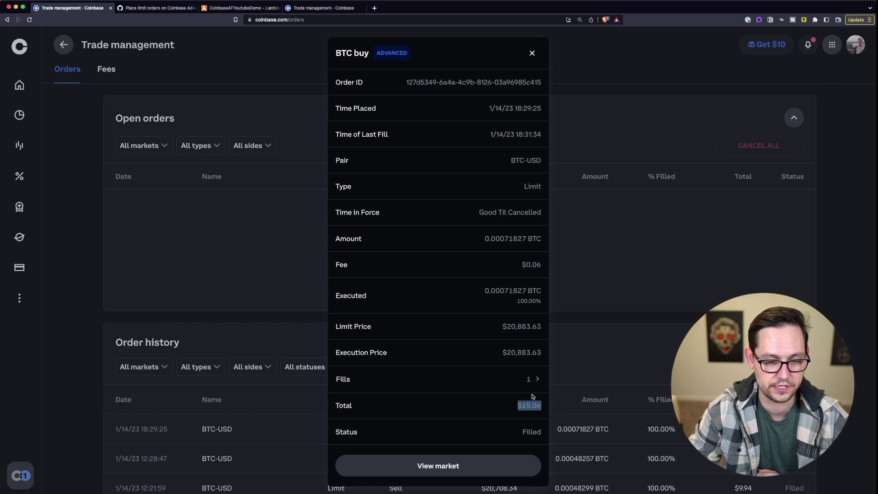
# Step: Calculate the fee rate .06/15 in the launcher, then return to the Lambda function tab
pyautogui.hotkey('alt', 'space')
pyautogui.write('.06/15')
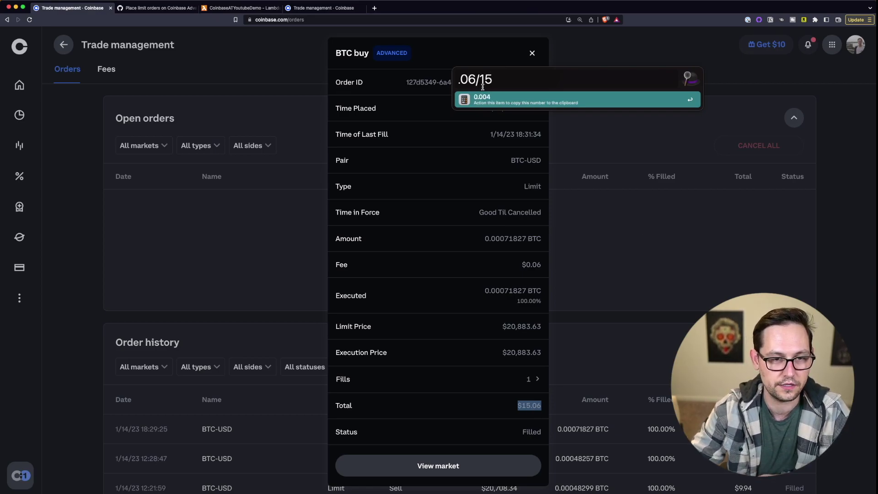
pyautogui.click(240, 8)
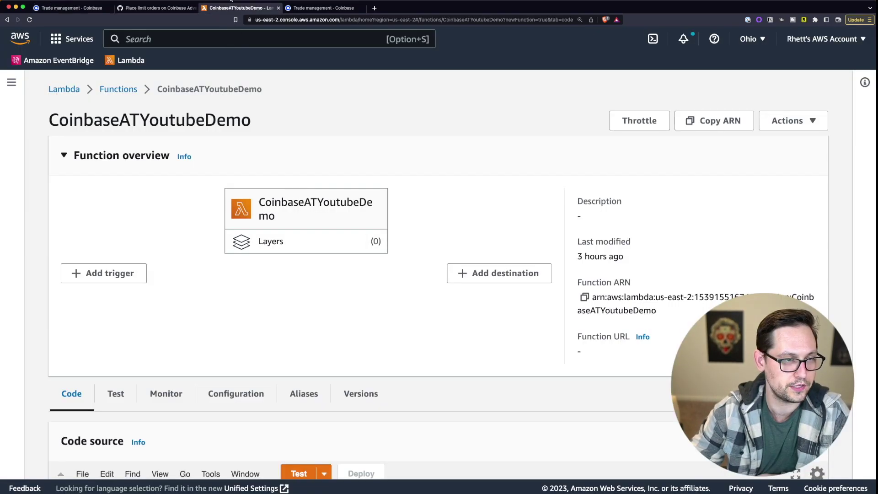
pyautogui.scroll(-5, 283, 146)
pyautogui.scroll(-1, 287, 152)
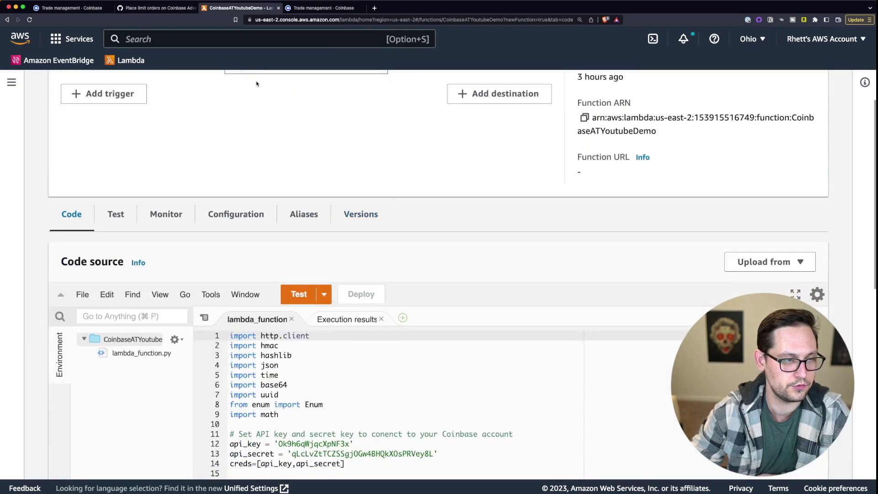
pyautogui.click(59, 8)
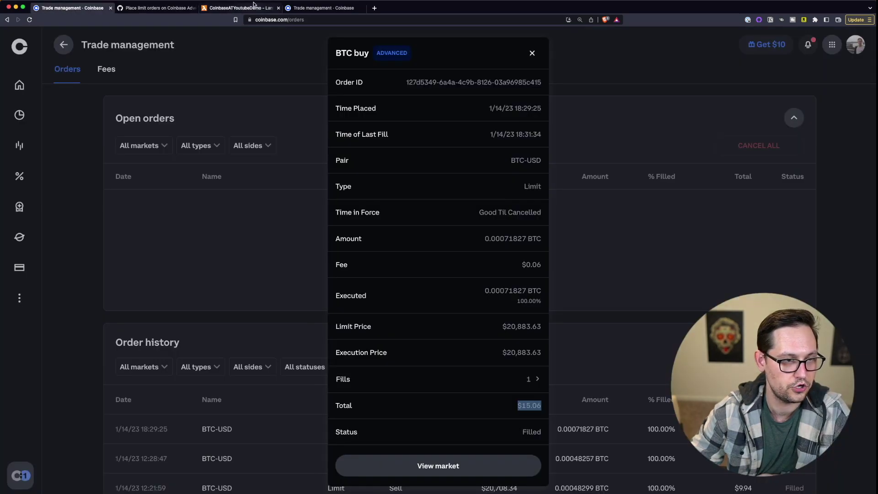
pyautogui.click(240, 8)
pyautogui.scroll(4, 265, 94)
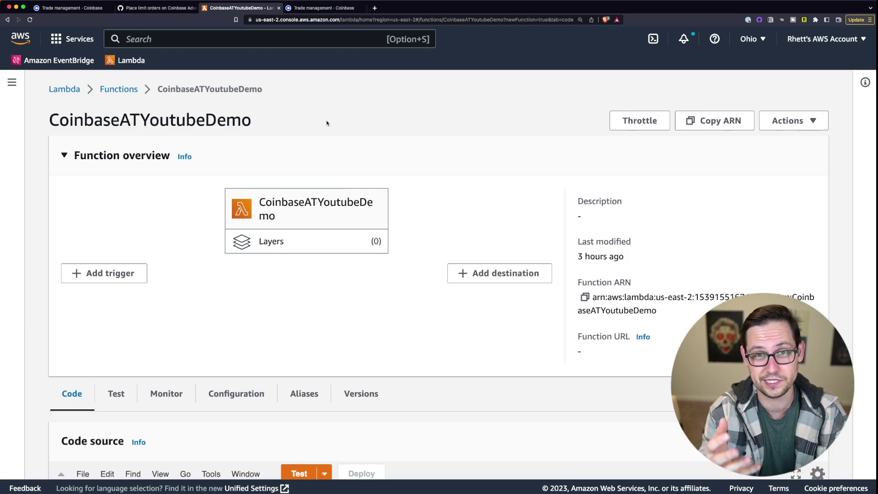
pyautogui.press('super+1')
pyautogui.moveTo(487, 109); pyautogui.dragTo(532, 134)
pyautogui.click(543, 110)
pyautogui.click(514, 133)
pyautogui.click(531, 133)
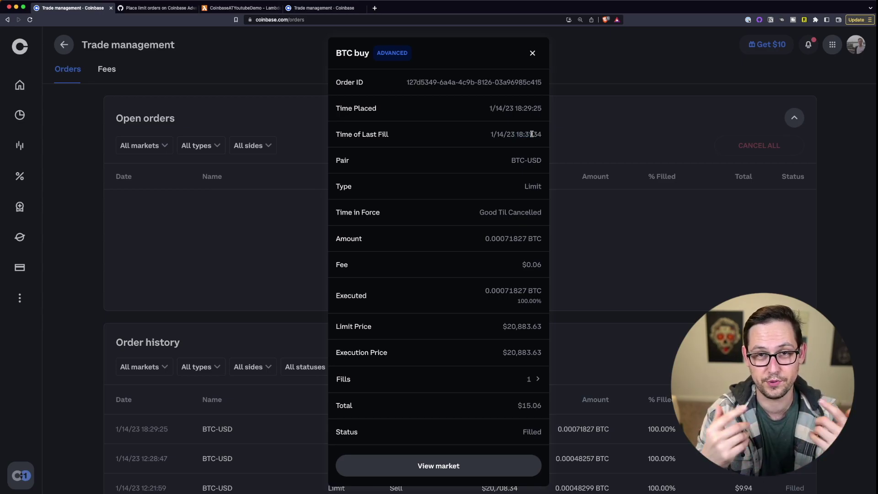
pyautogui.click(247, 8)
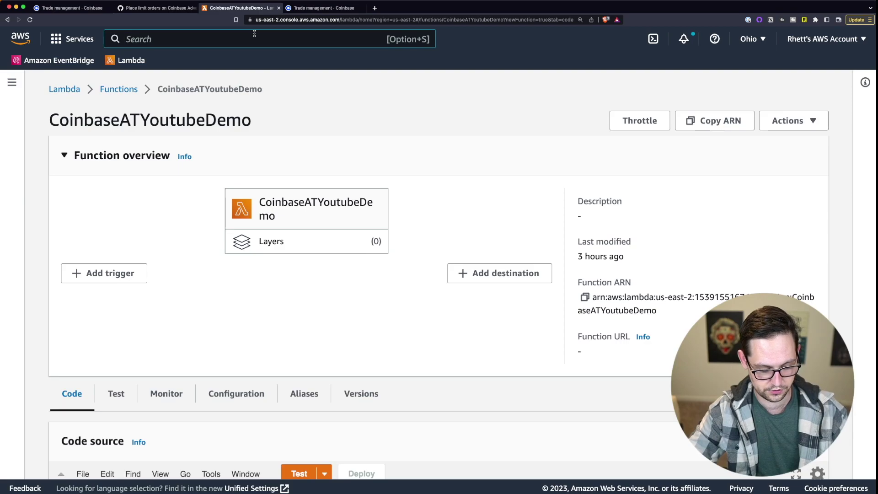
# Step: Search 'event buses', open Amazon EventBridge and create a new EventBridge Schedule
pyautogui.write('event')
pyautogui.press('Return')
pyautogui.write('buses')
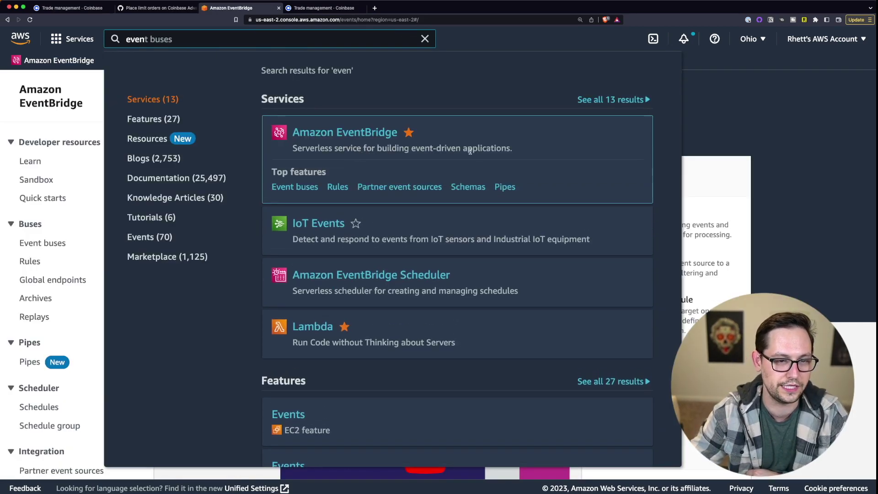
pyautogui.click(765, 133)
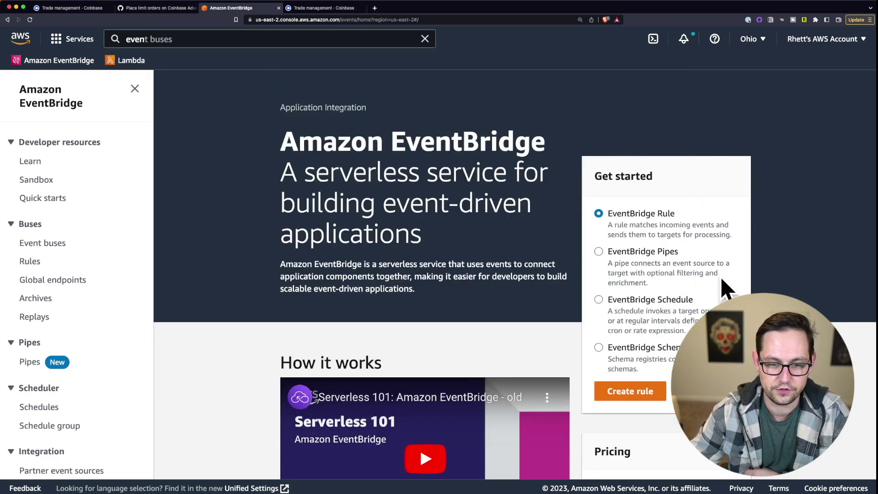
pyautogui.click(671, 305)
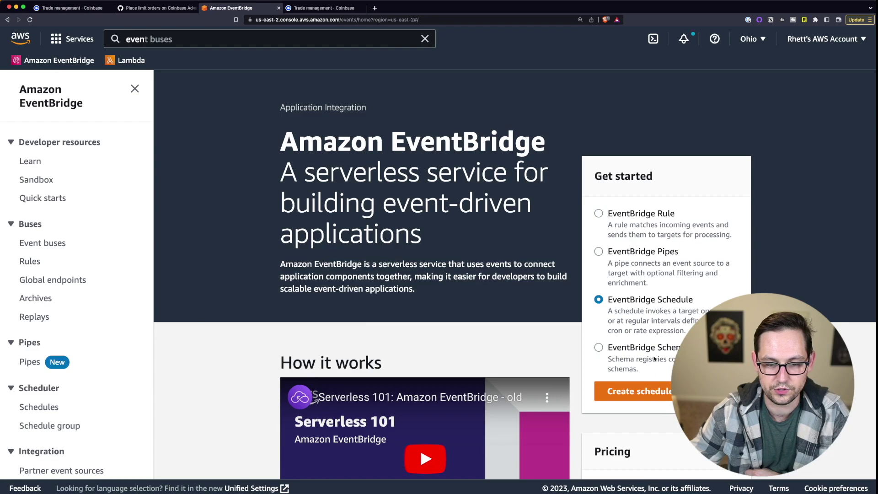
pyautogui.click(645, 392)
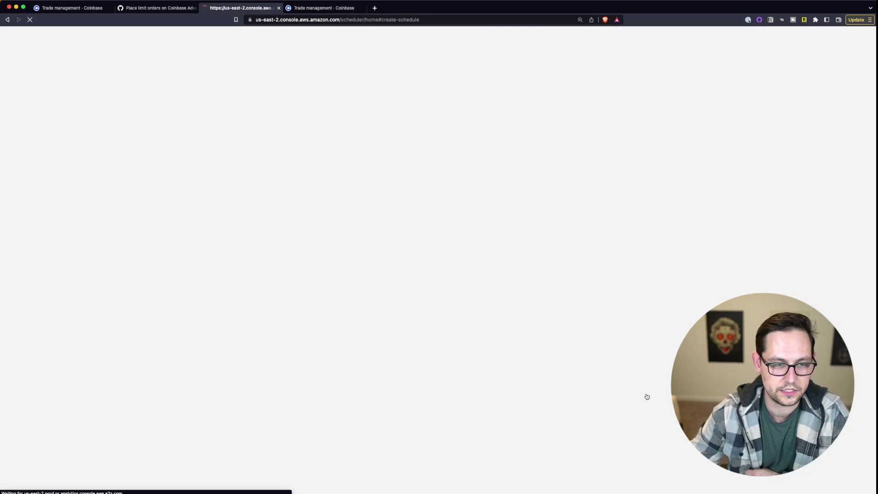
# Step: Name the schedule 'Coinbase-Limit-Buys', paste its description, and make it recurring
pyautogui.write('Coinbase-Limit-Buys')
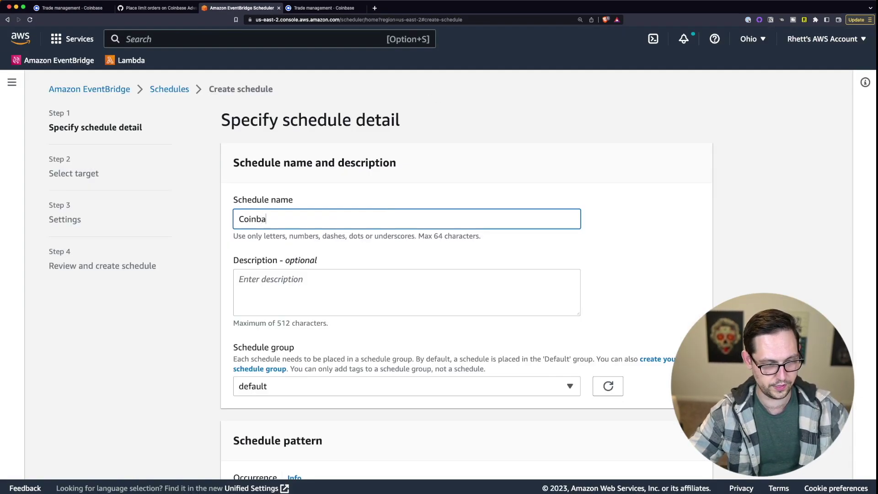
pyautogui.press('Tab')
pyautogui.write('Place a limit order to buy bitcoin on Coinbase')
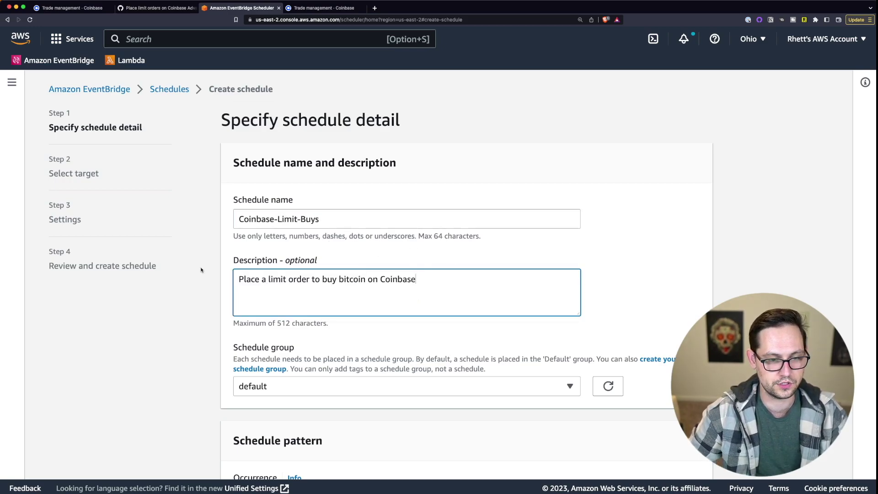
pyautogui.scroll(-5, 320, 179)
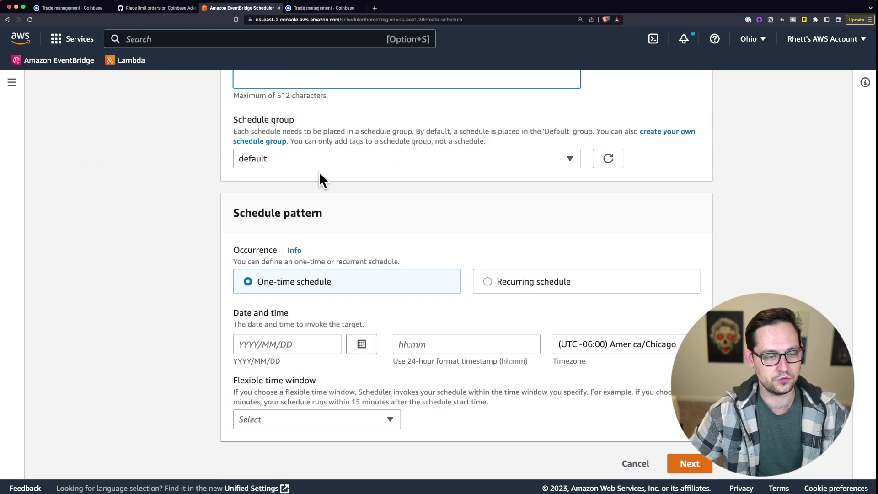
pyautogui.click(553, 284)
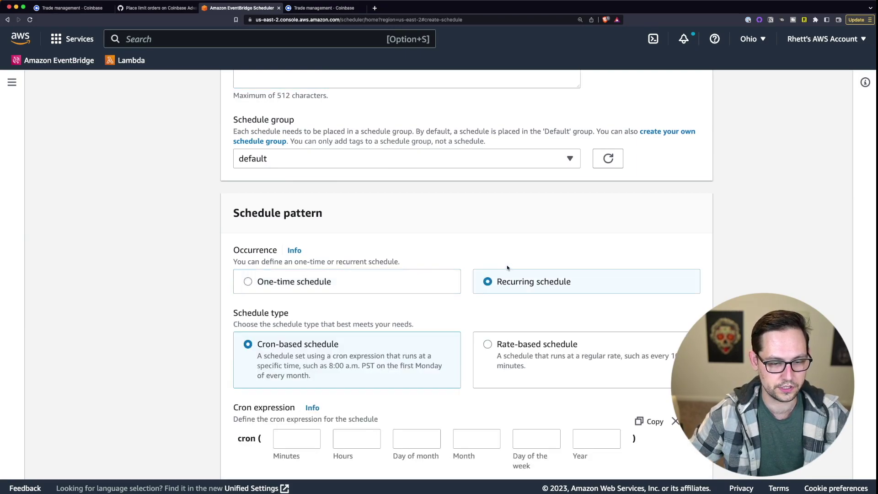
# Step: Switch to a rate-based schedule with the rate unit set to days
pyautogui.scroll(-5, 506, 267)
pyautogui.scroll(1, 522, 186)
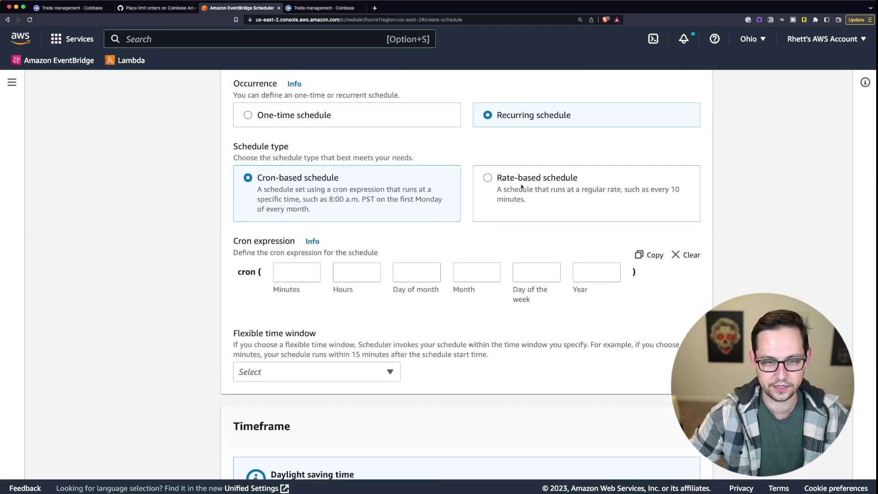
pyautogui.click(521, 185)
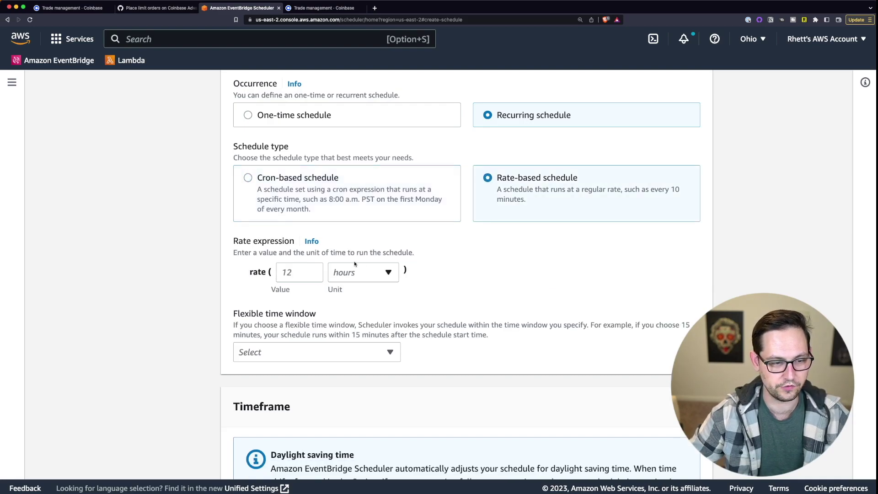
pyautogui.press('Tab')
pyautogui.press('Tab')
pyautogui.write('1')
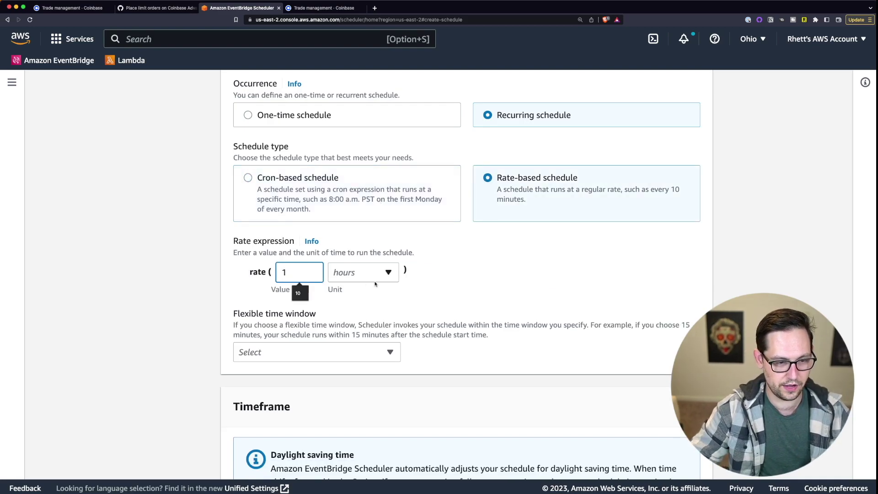
pyautogui.click(367, 273)
pyautogui.click(353, 330)
# Step: Set the rate to 3 days, then switch back to a cron-based schedule
pyautogui.click(286, 273)
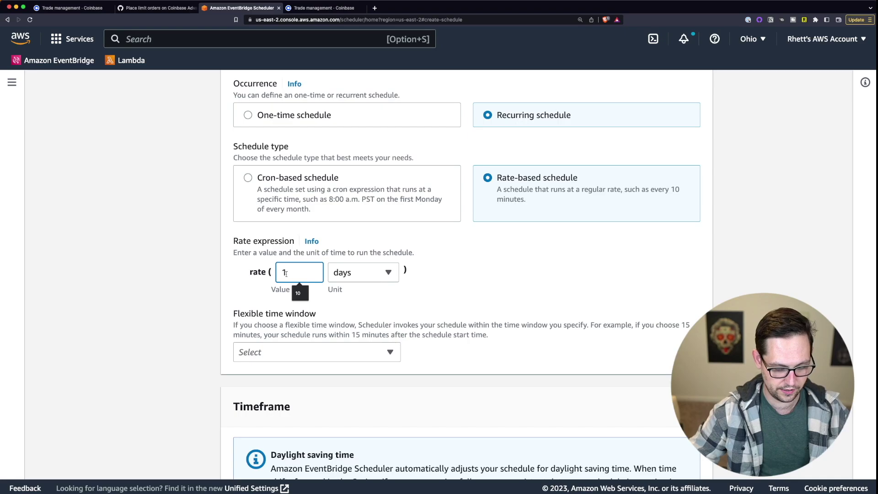
pyautogui.write('0')
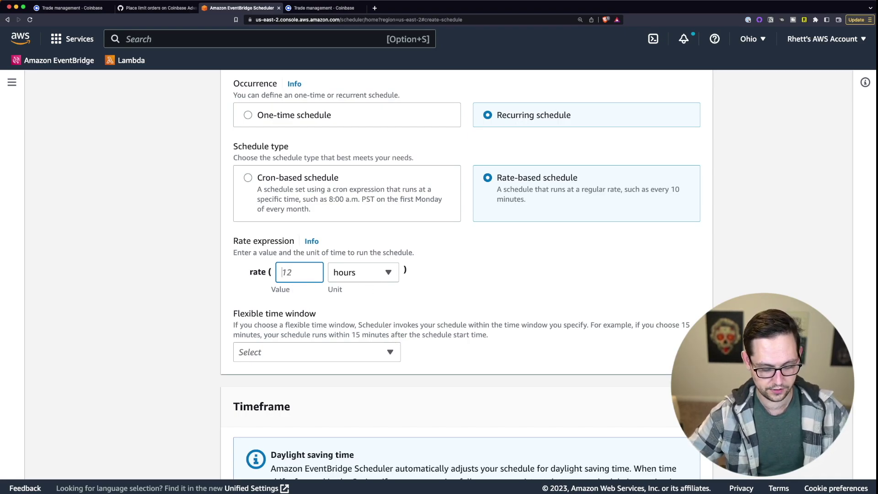
pyautogui.write('4')
pyautogui.press('BackSpace')
pyautogui.write('1')
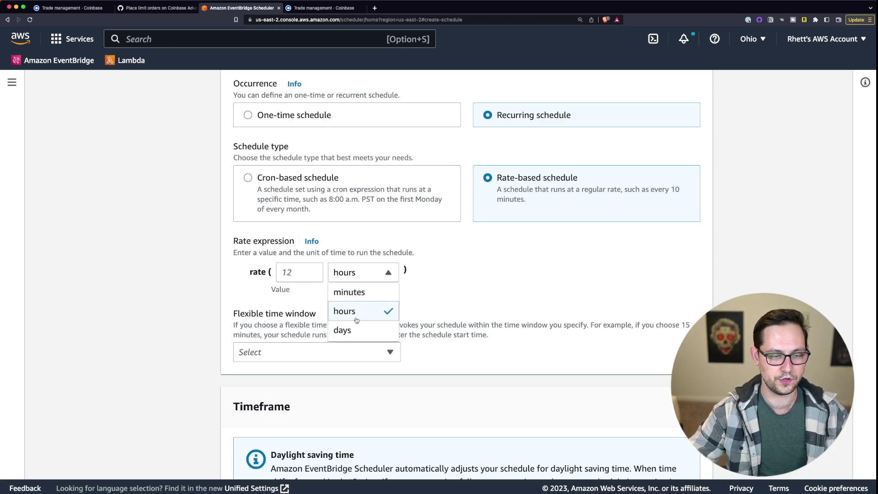
pyautogui.click(354, 328)
pyautogui.click(299, 278)
pyautogui.write('3')
pyautogui.click(482, 268)
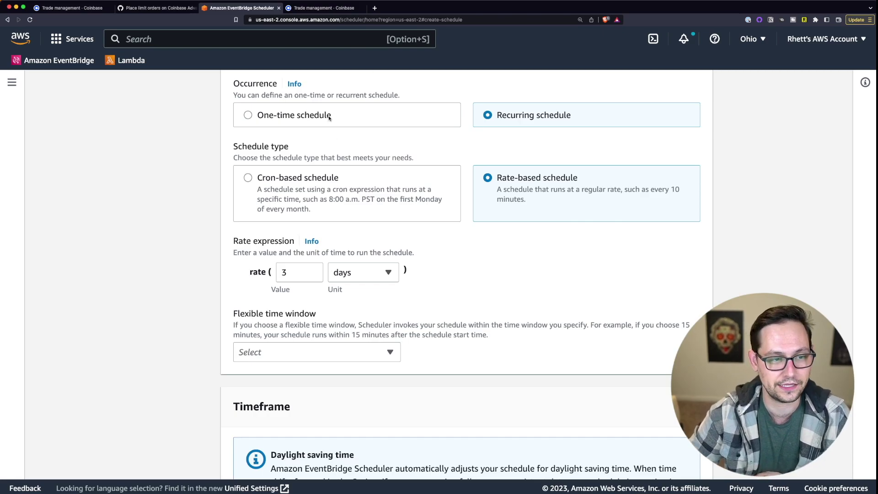
pyautogui.click(361, 189)
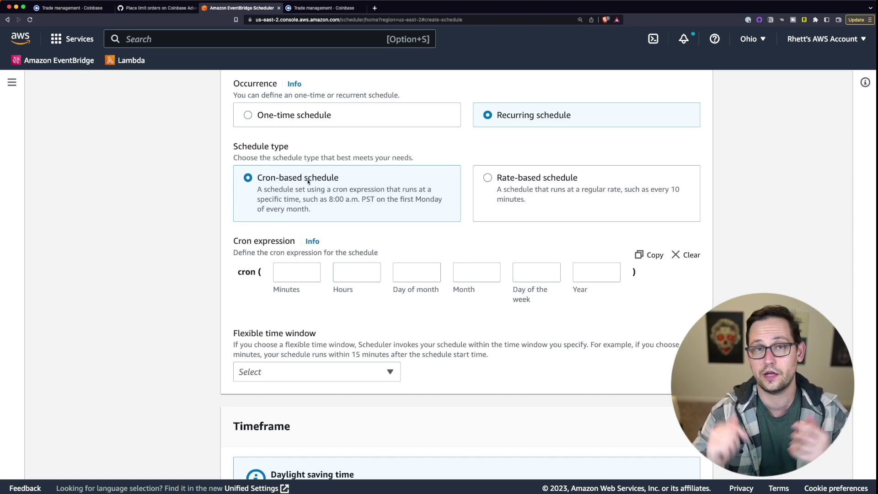
# Step: Enter the cron expression 05 14 15,30 * ? *
pyautogui.click(287, 275)
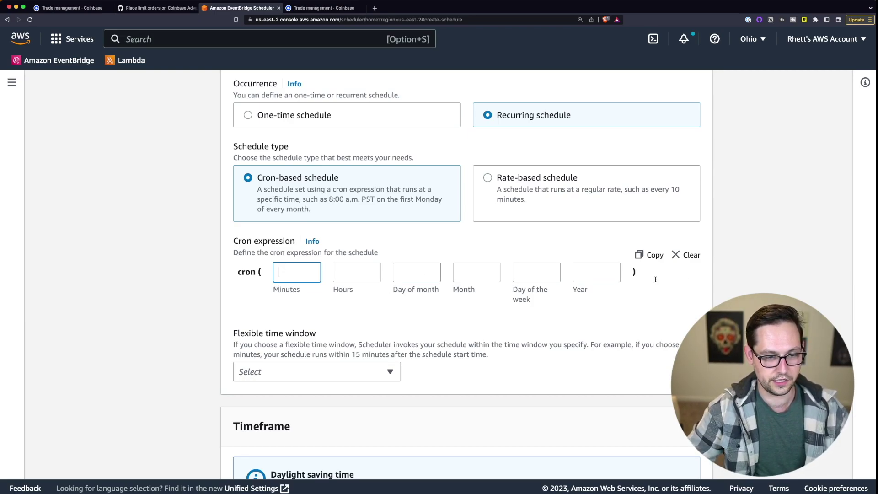
pyautogui.write('05')
pyautogui.click(357, 273)
pyautogui.write('14')
pyautogui.press('Tab')
pyautogui.write('15,30')
pyautogui.press('Tab')
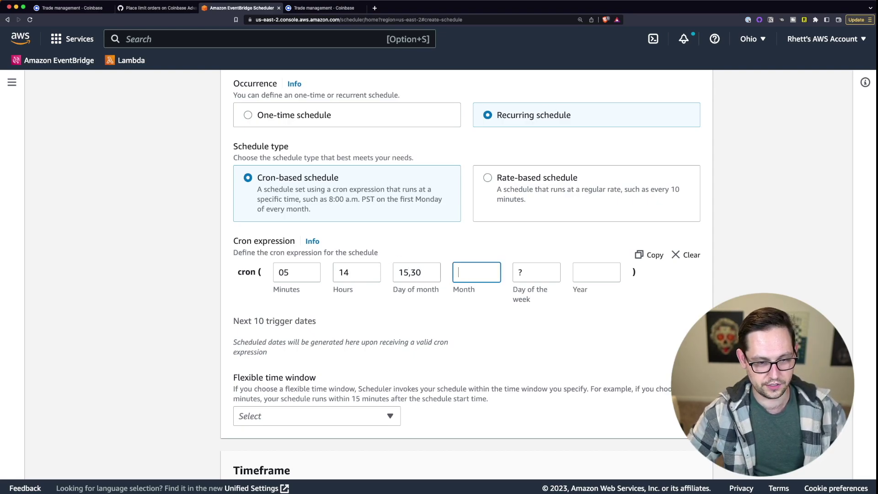
pyautogui.press('Tab')
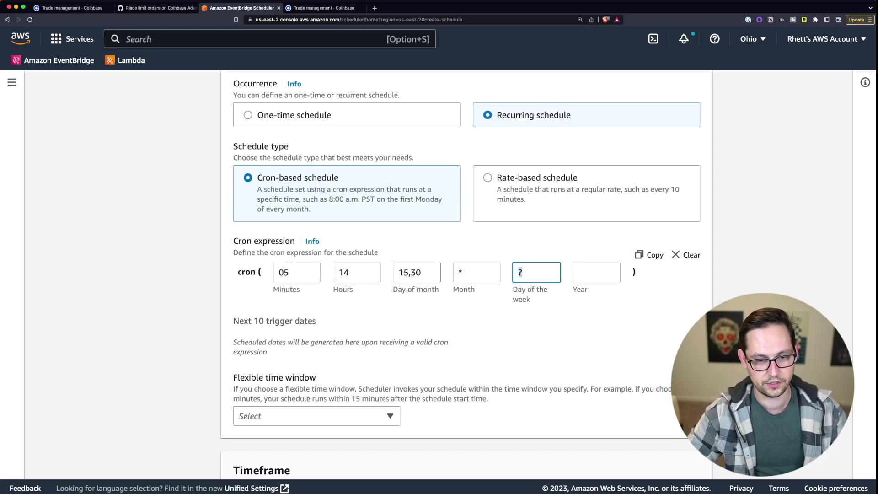
pyautogui.press('Tab')
pyautogui.write('*')
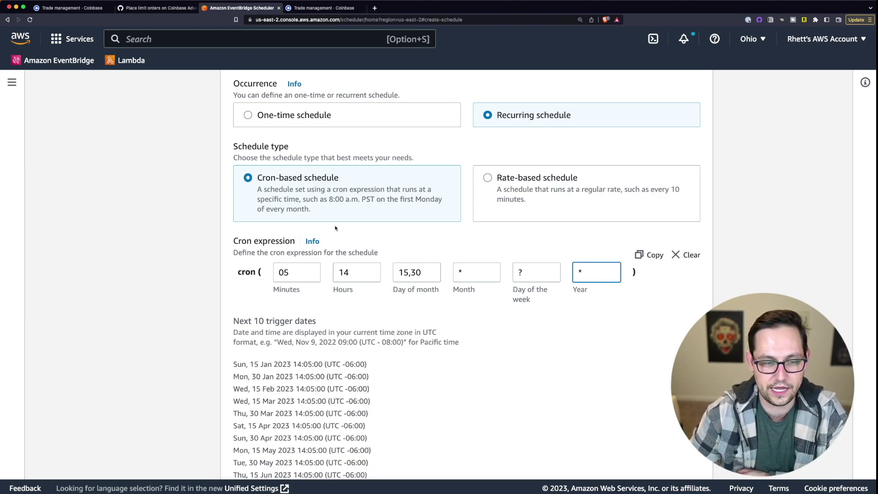
# Step: Review the Next 10 trigger dates falling on the 15th and 30th of each month
pyautogui.moveTo(236, 364); pyautogui.dragTo(241, 322)
pyautogui.click(241, 322)
pyautogui.scroll(-1, 240, 339)
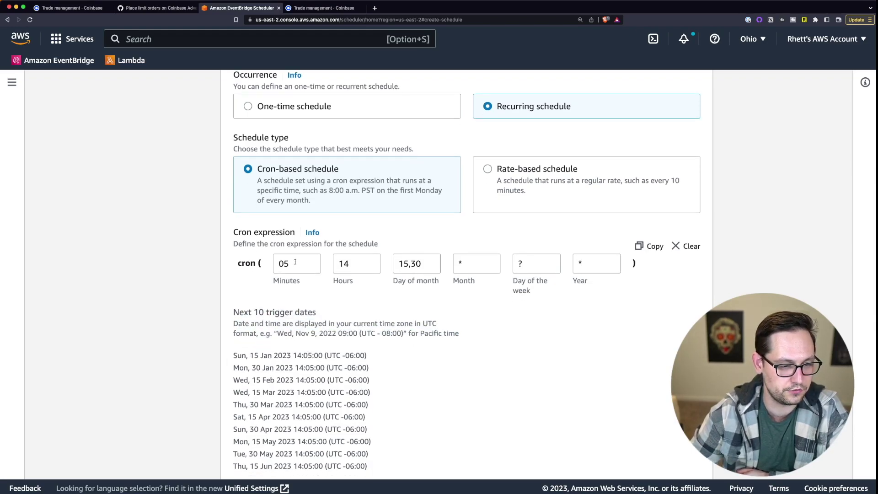
pyautogui.click(408, 263)
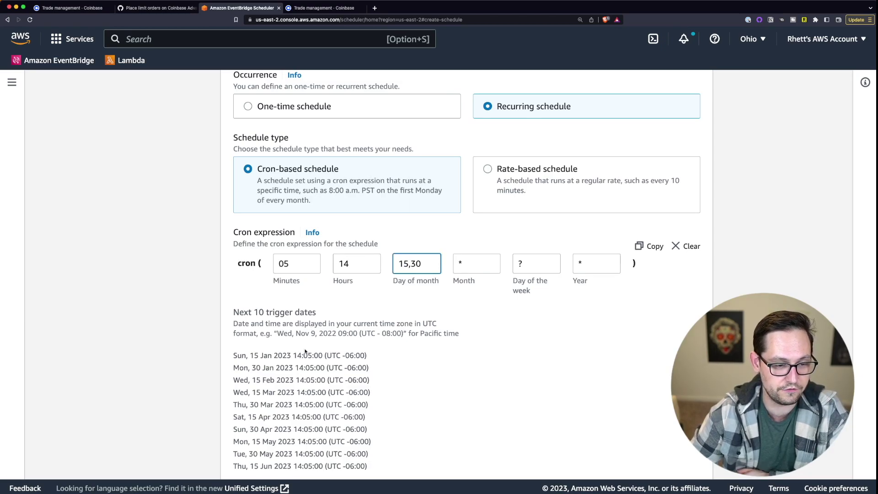
pyautogui.click(238, 355)
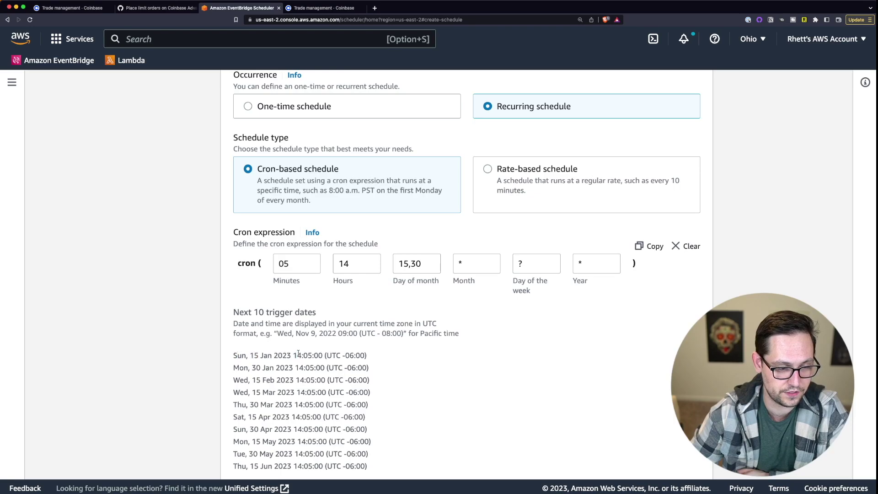
pyautogui.moveTo(234, 368); pyautogui.dragTo(297, 366)
pyautogui.moveTo(243, 377); pyautogui.dragTo(300, 380)
pyautogui.click(272, 383)
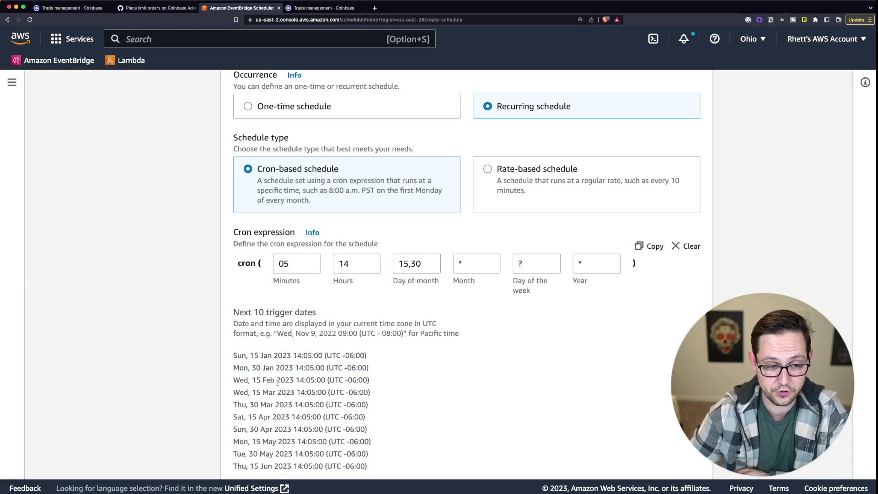
pyautogui.click(420, 265)
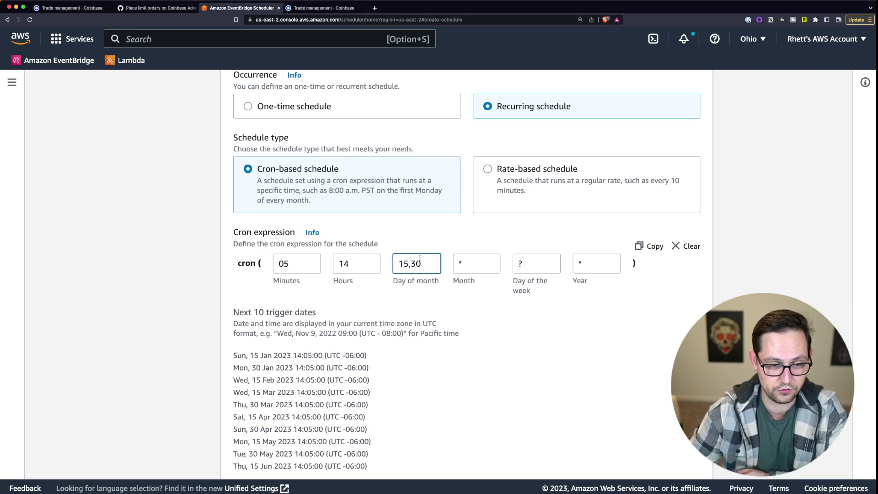
pyautogui.moveTo(241, 389); pyautogui.dragTo(295, 406)
pyautogui.click(273, 393)
pyautogui.click(295, 406)
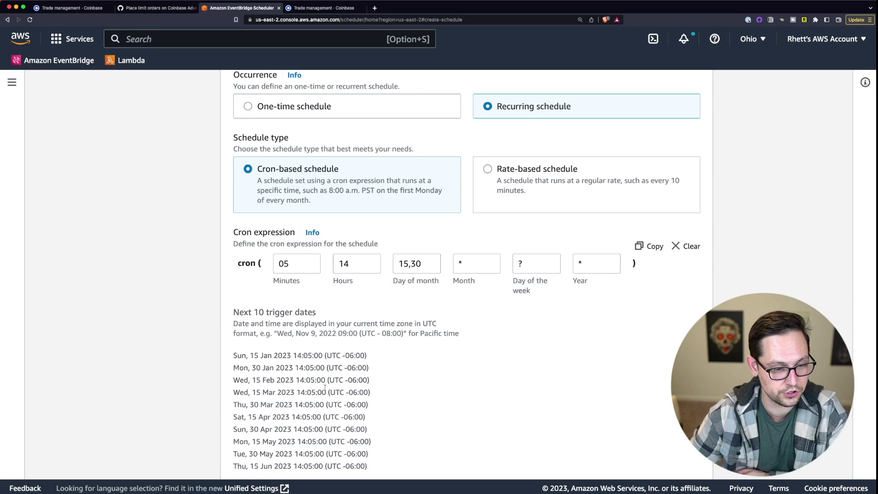
pyautogui.scroll(1, 324, 387)
# Step: Use a 3-day rate-based schedule with Flexible time window Off, then continue to Select target
pyautogui.click(514, 195)
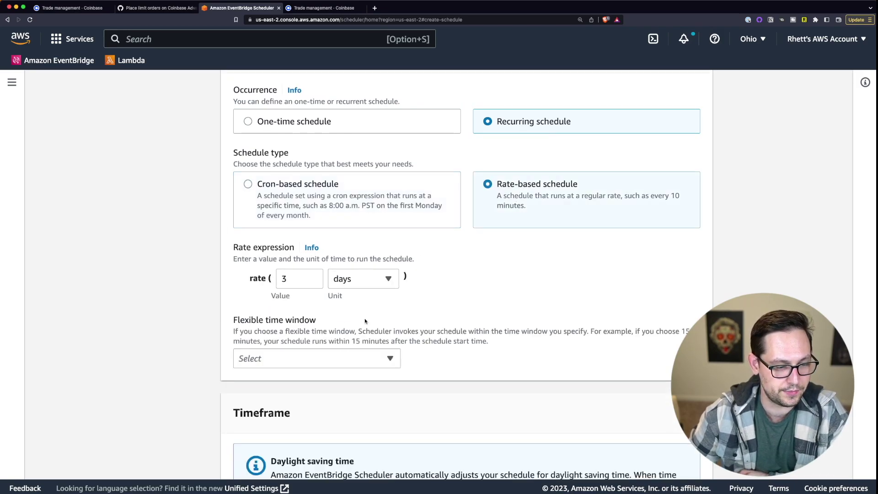
pyautogui.click(333, 356)
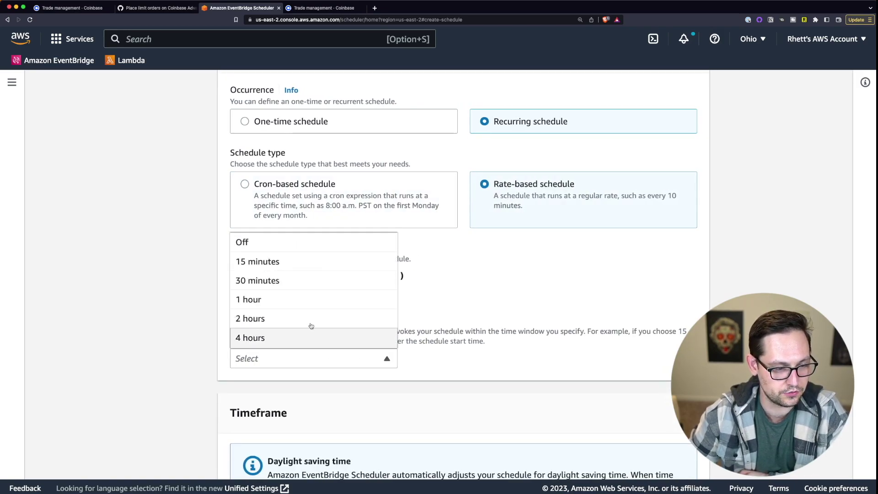
pyautogui.click(284, 242)
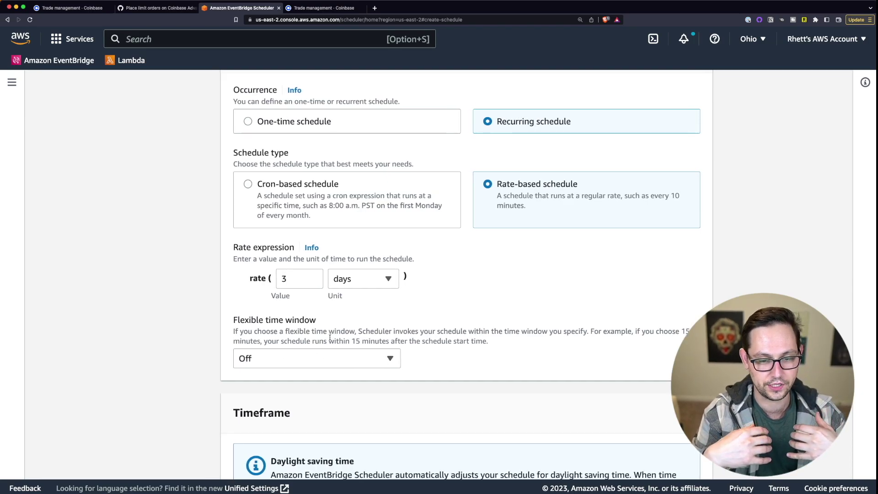
pyautogui.scroll(-5, 348, 332)
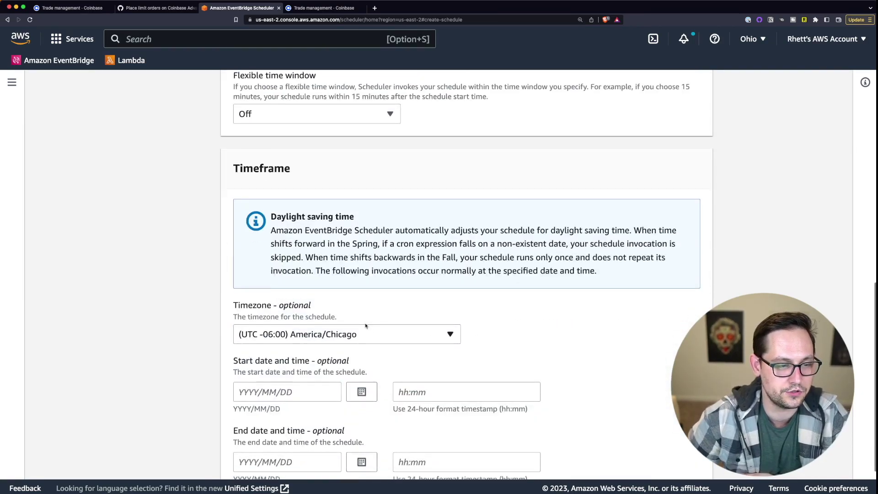
pyautogui.scroll(-2, 365, 326)
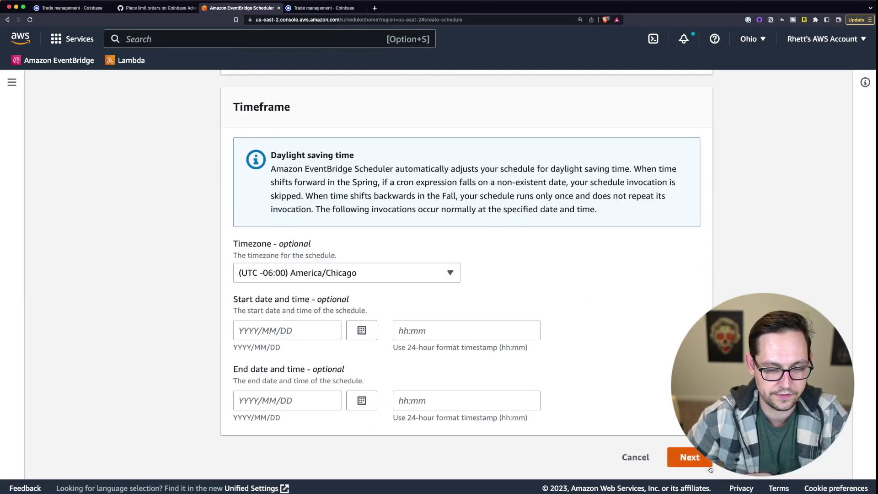
pyautogui.click(696, 463)
# Step: Target AWS Lambda Invoke with the CoinbaseATYoutubeDemo function
pyautogui.scroll(-1, 475, 347)
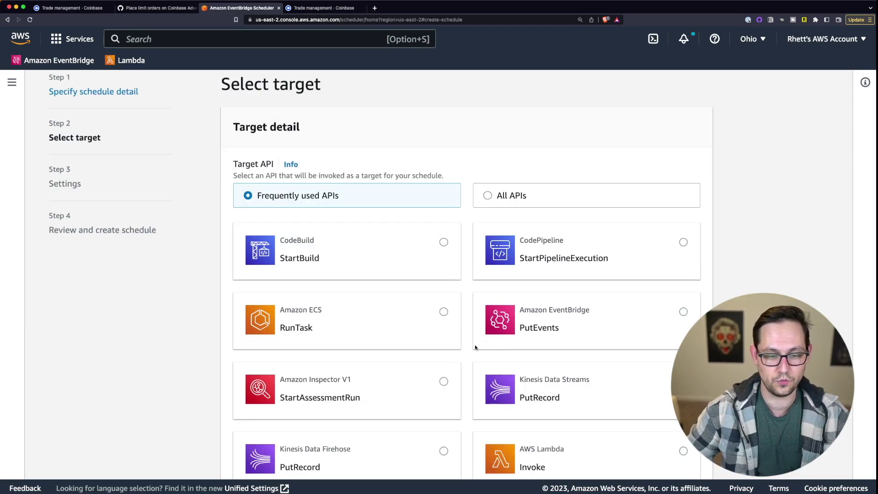
pyautogui.scroll(-2, 572, 418)
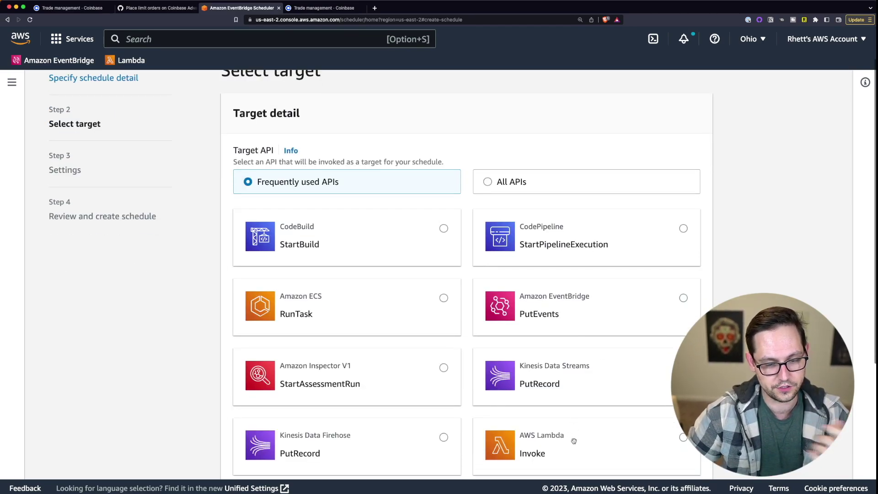
pyautogui.click(683, 437)
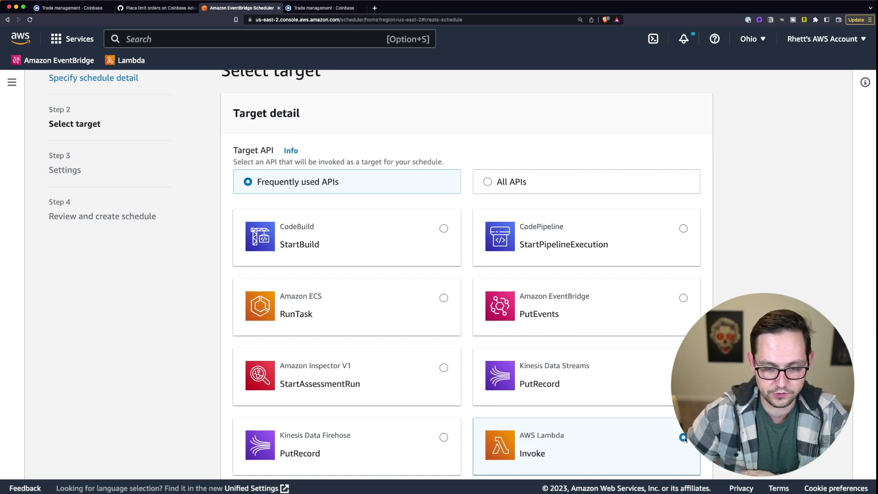
pyautogui.scroll(-3, 685, 438)
pyautogui.scroll(-10, 386, 312)
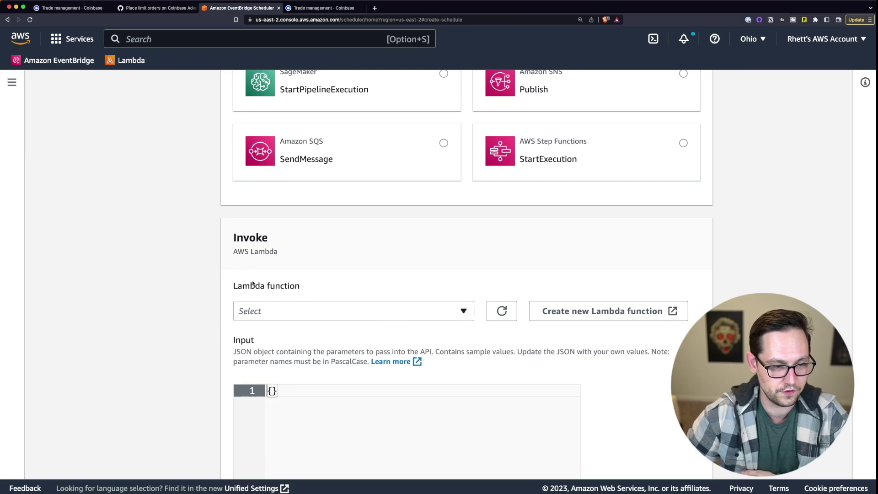
pyautogui.click(392, 306)
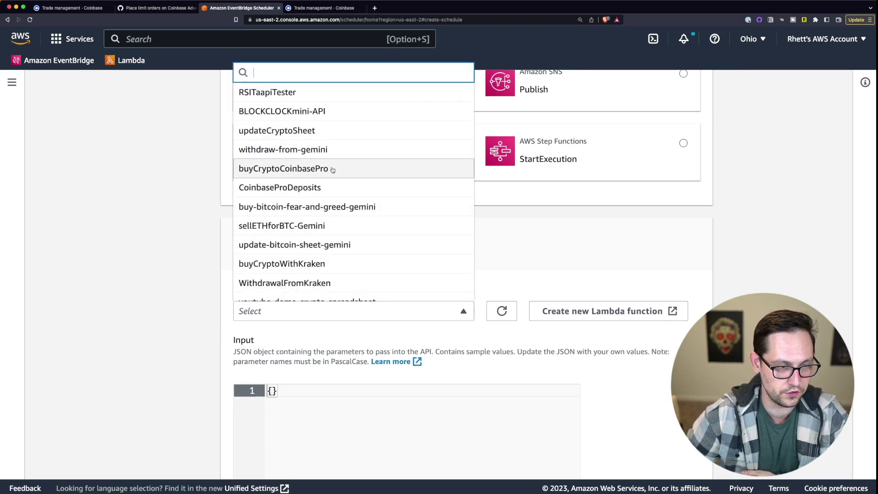
pyautogui.write('coinbase')
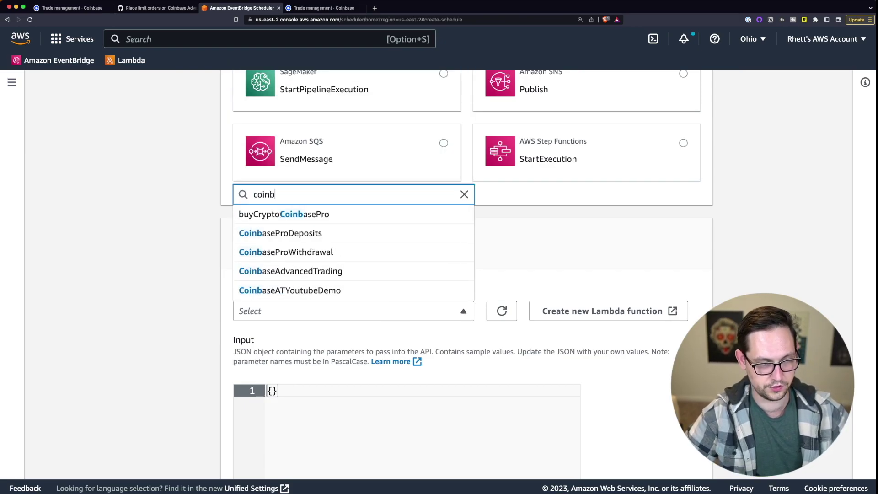
pyautogui.click(292, 290)
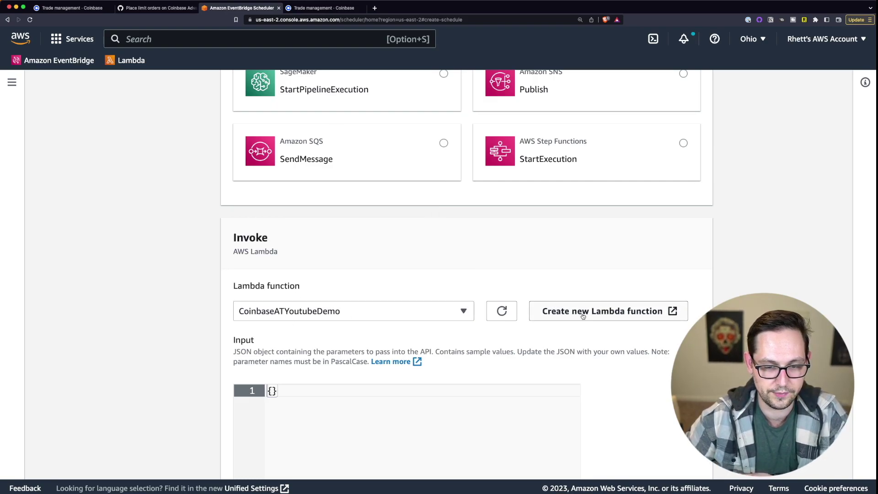
# Step: Keep the default settings and continue to the Review and create page
pyautogui.scroll(-6, 584, 311)
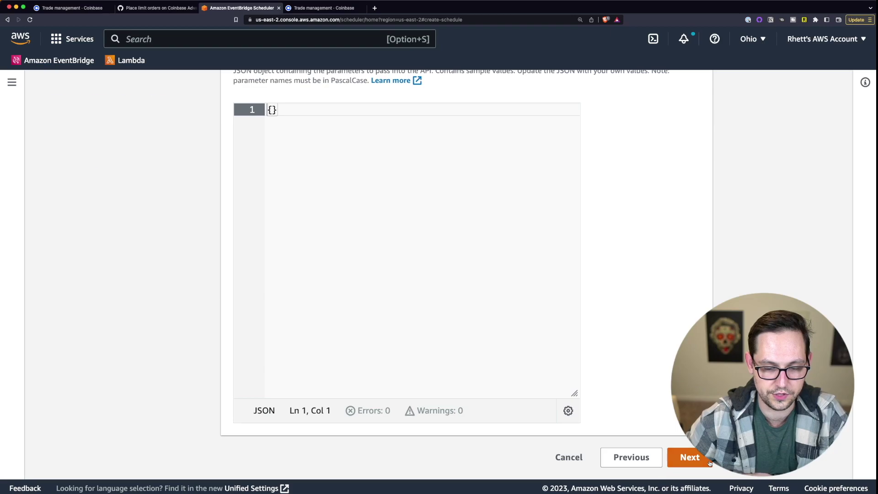
pyautogui.click(690, 458)
pyautogui.scroll(-3, 355, 257)
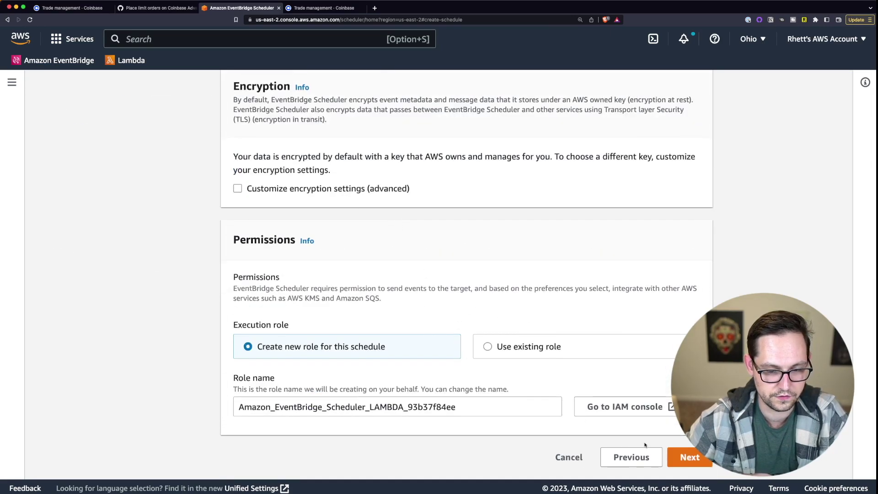
pyautogui.click(707, 458)
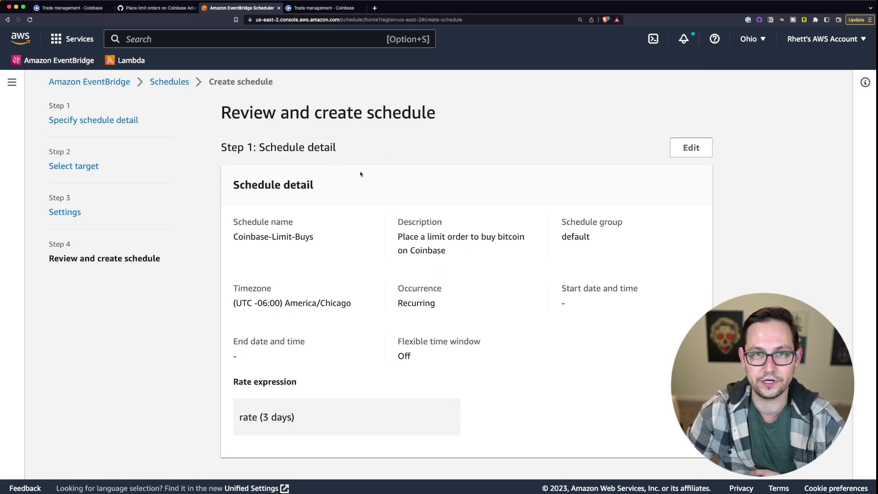
# Step: Scroll through the review summary down to the Create schedule button
pyautogui.scroll(-20, 364, 186)
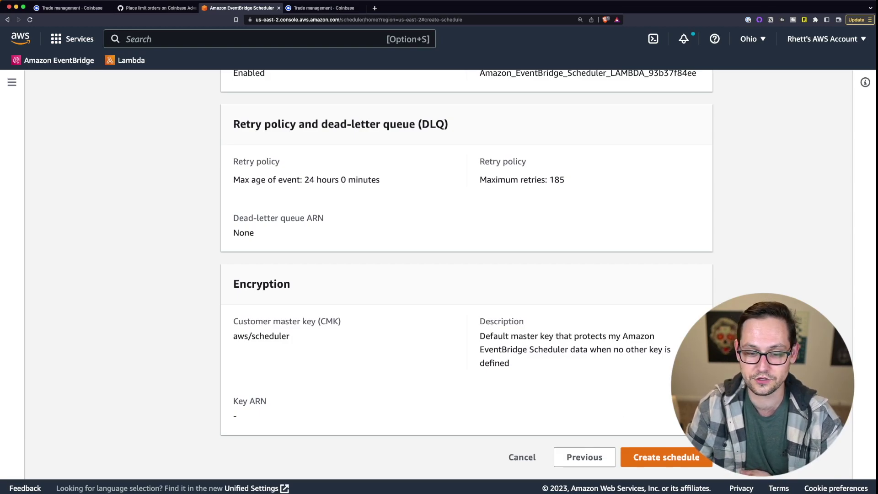
# Step: Create the Coinbase-Limit-Buys schedule and look over its new details page
pyautogui.click(699, 462)
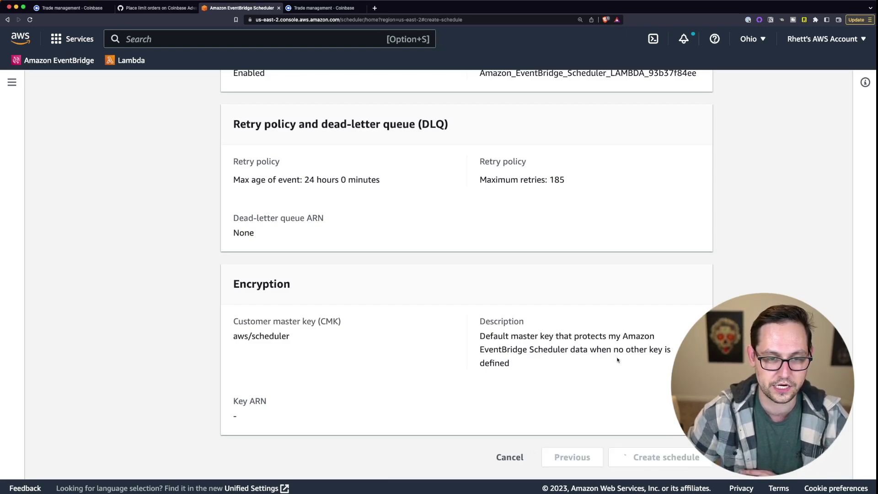
pyautogui.moveTo(116, 84); pyautogui.dragTo(202, 84)
pyautogui.click(208, 82)
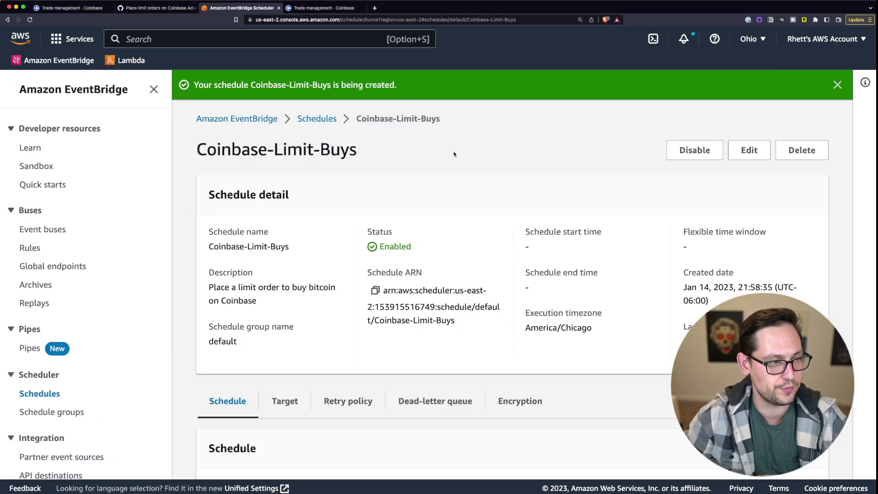
pyautogui.scroll(-2, 489, 175)
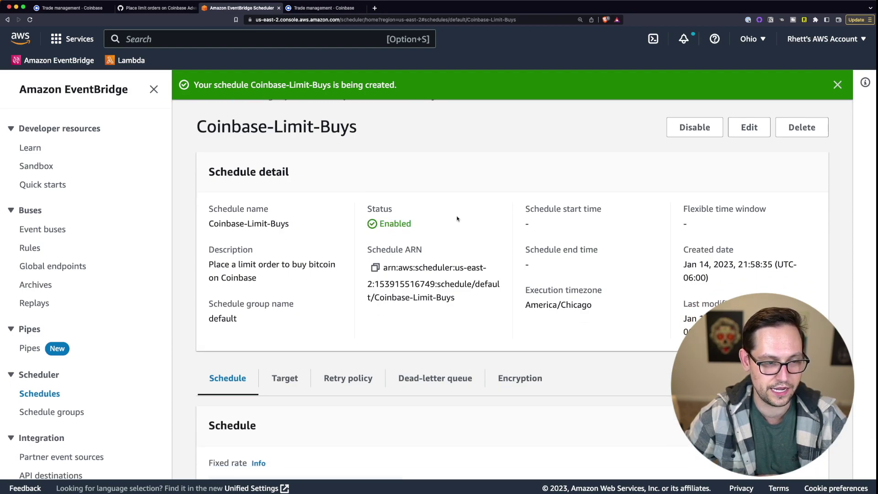
pyautogui.scroll(2, 332, 141)
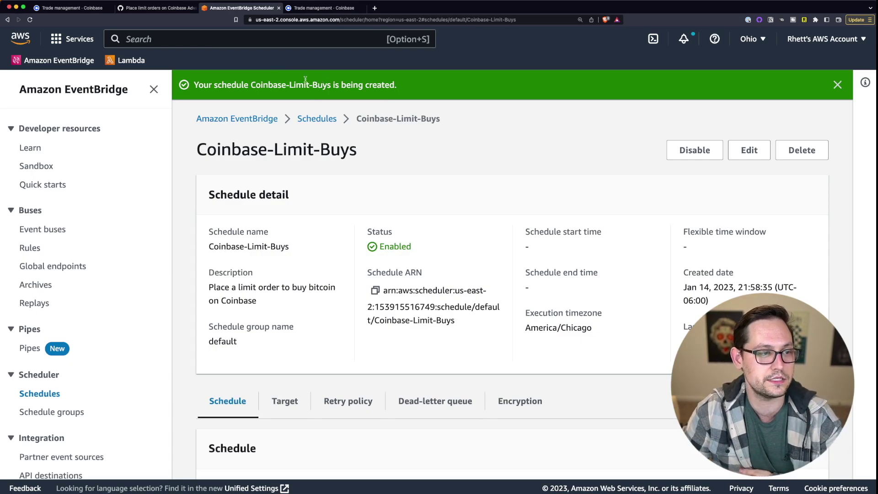
# Step: Open Coinbase-Limit-Buys from EventBridge Schedules and confirm Disable
pyautogui.click(150, 40)
pyautogui.write('event')
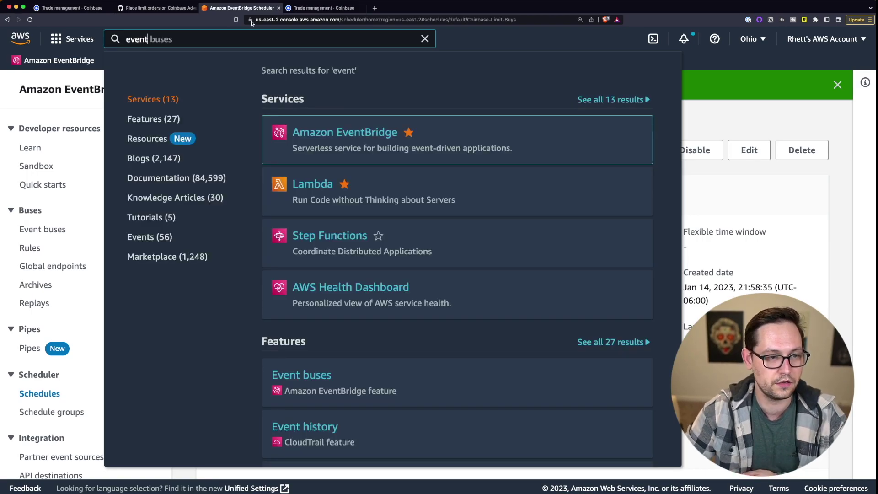
pyautogui.press('Return')
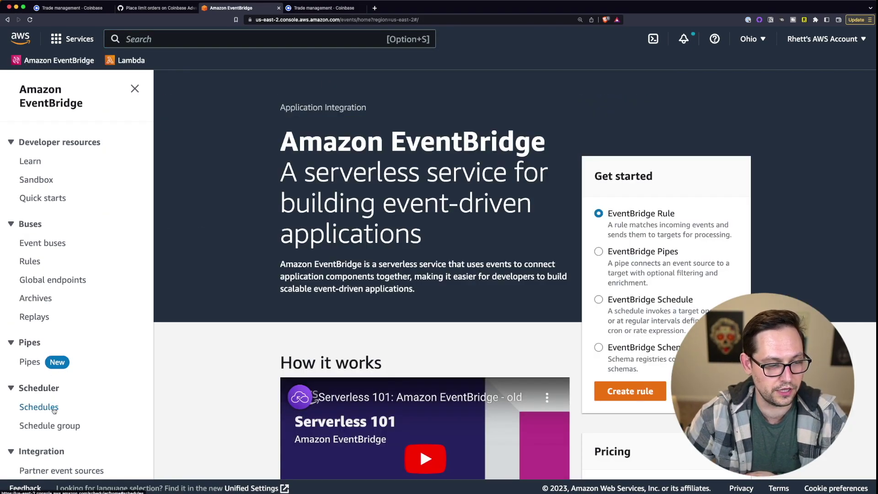
pyautogui.click(55, 409)
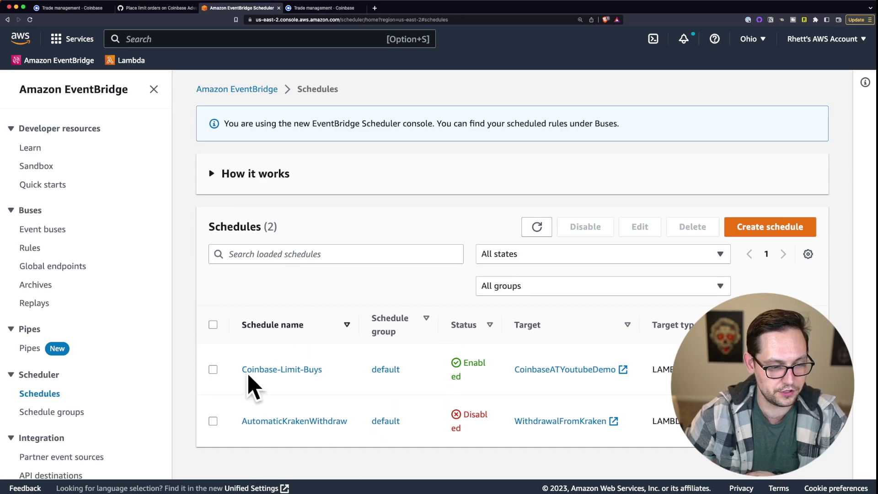
pyautogui.click(282, 370)
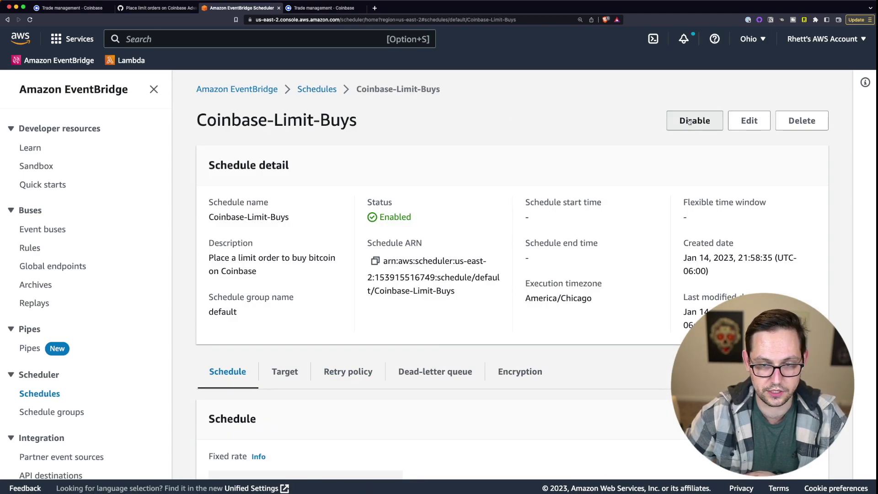
pyautogui.click(672, 123)
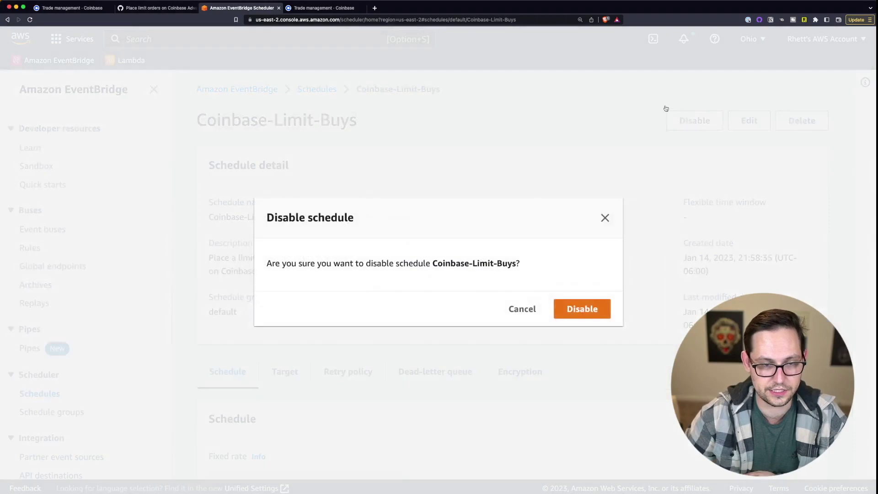
pyautogui.click(602, 310)
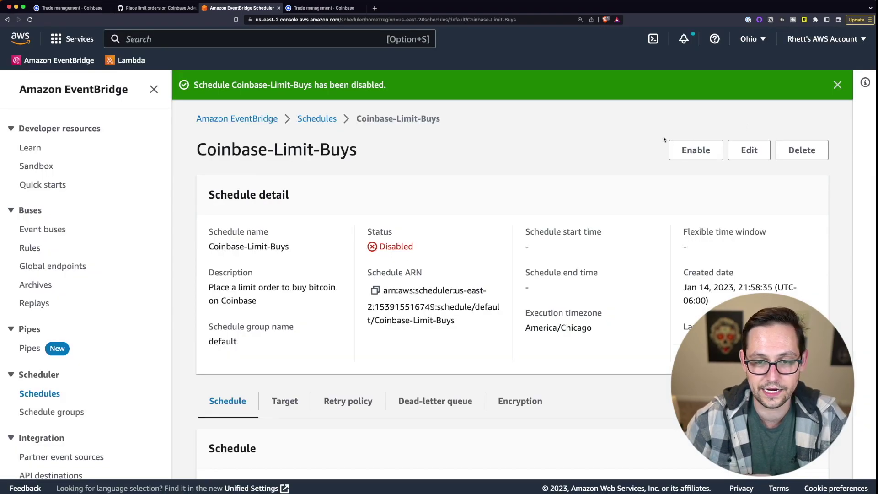